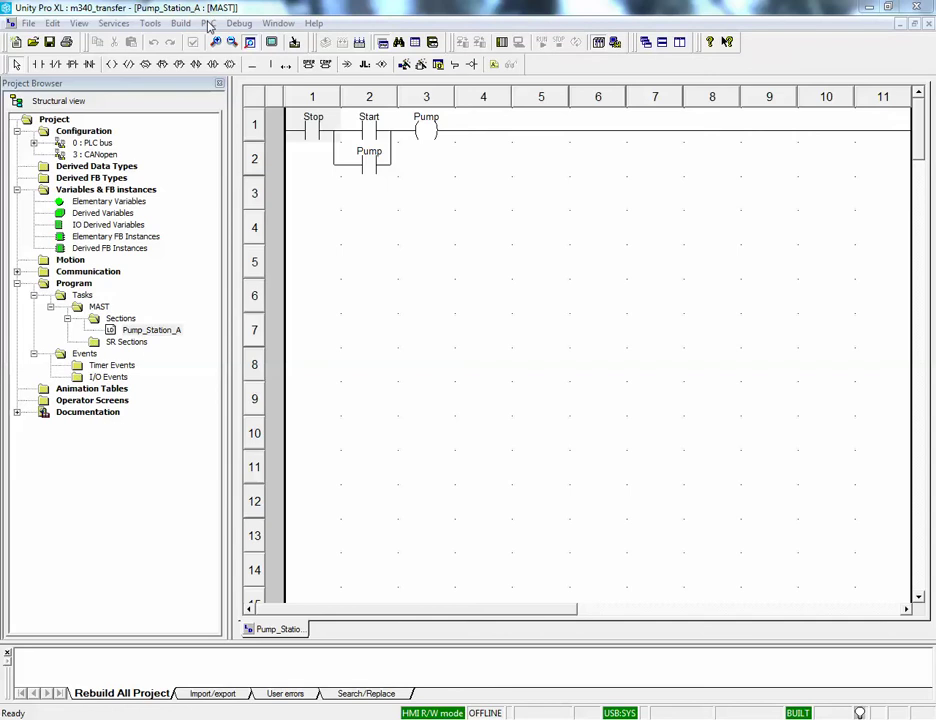
Switch the project from standard mode to Simulation Mode and confirm the change.
click(208, 23)
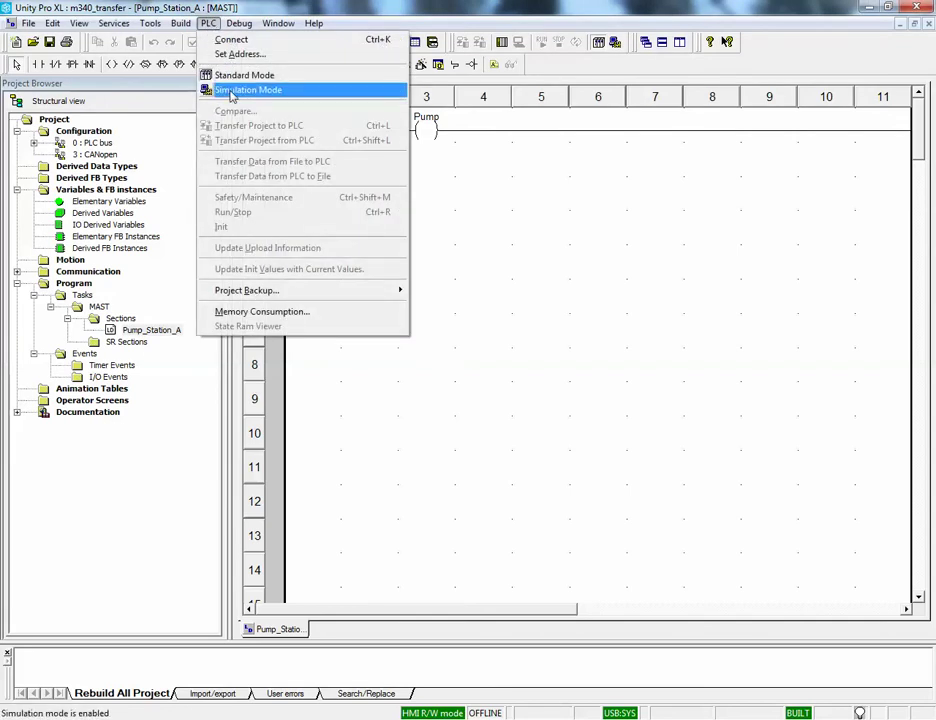
click(232, 94)
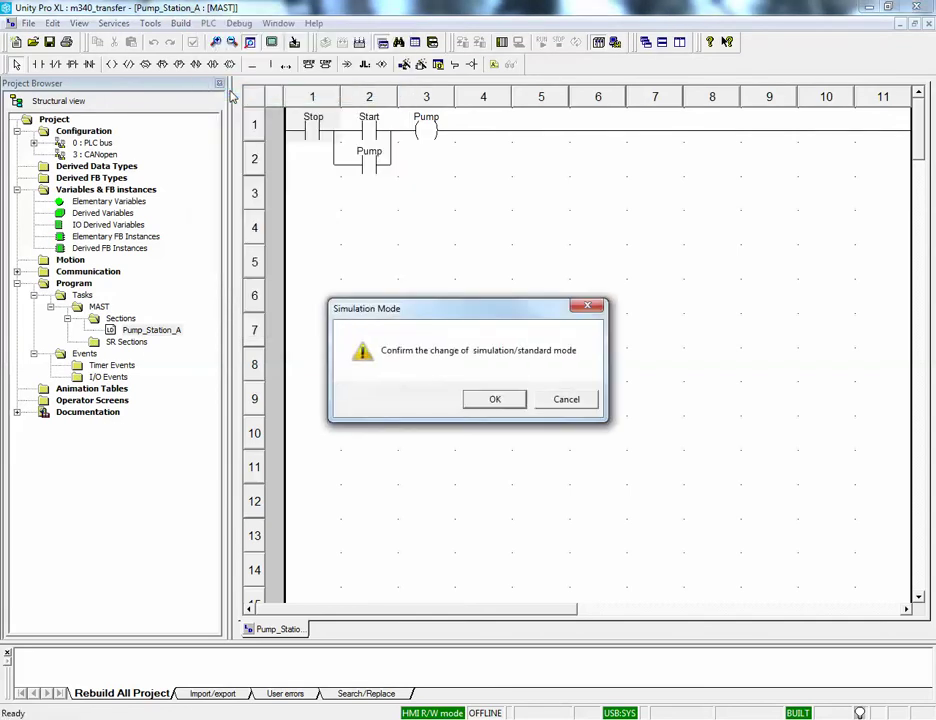
click(493, 400)
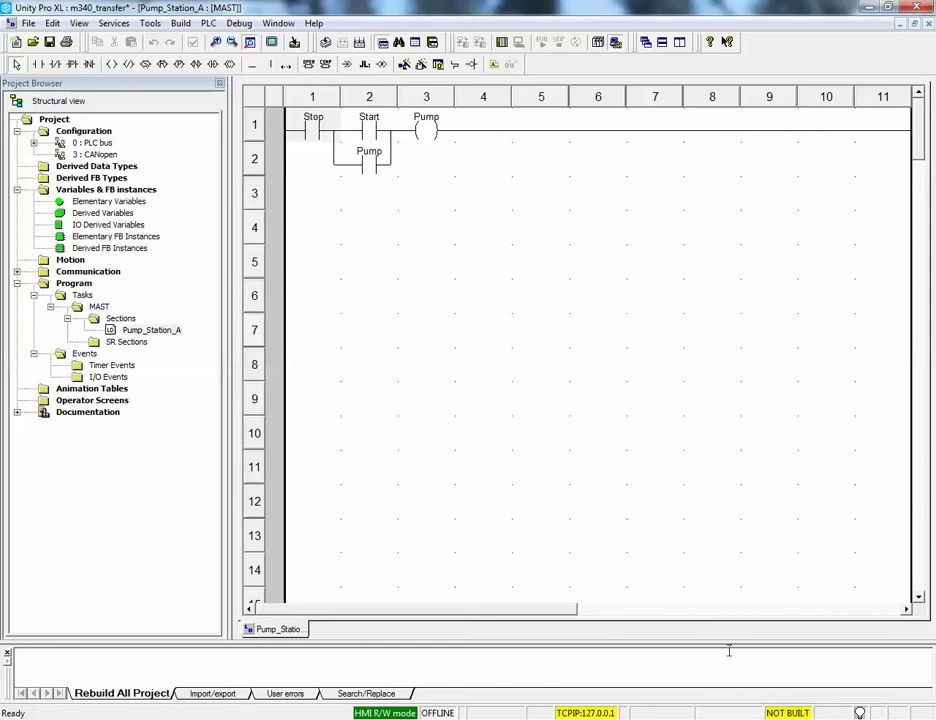
Test the connection to the simulator at 127.0.0.1 over TCPIP, accept the address settings, and connect to the simulator.
click(208, 23)
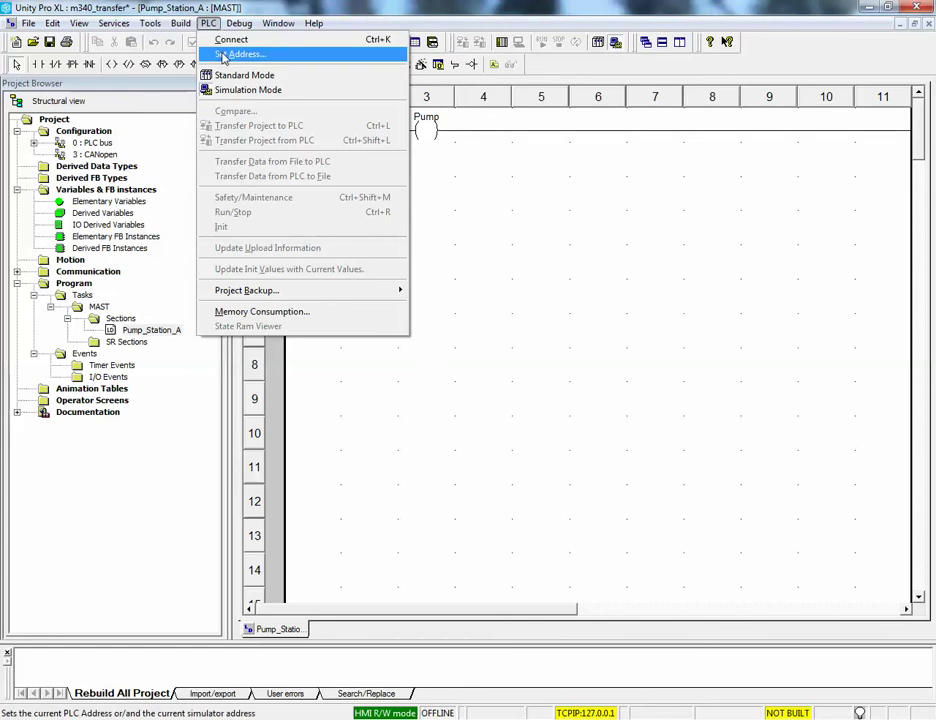
click(224, 57)
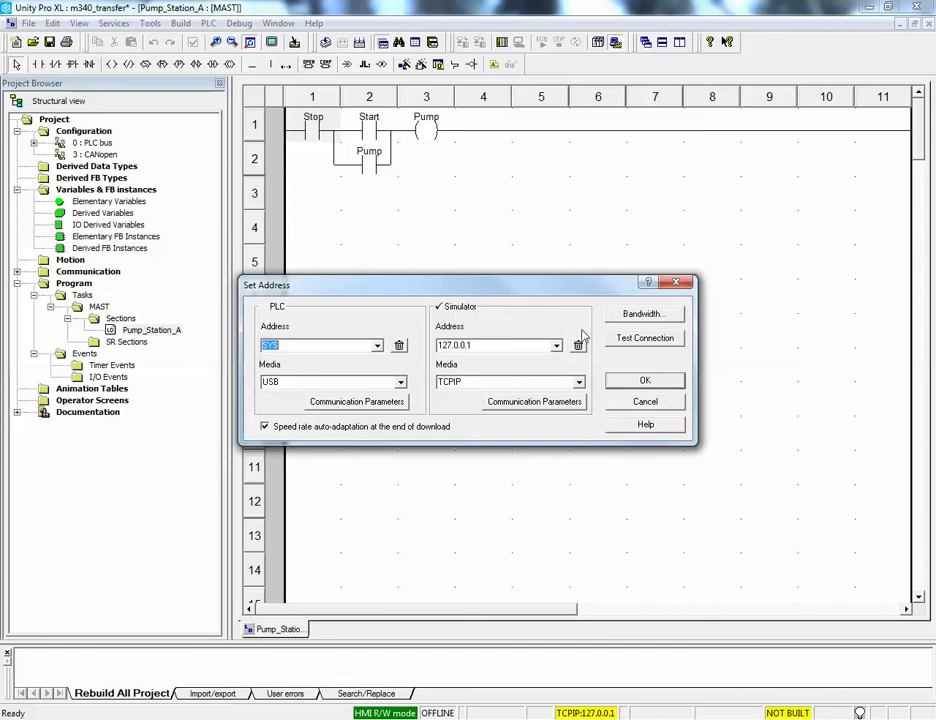
click(629, 340)
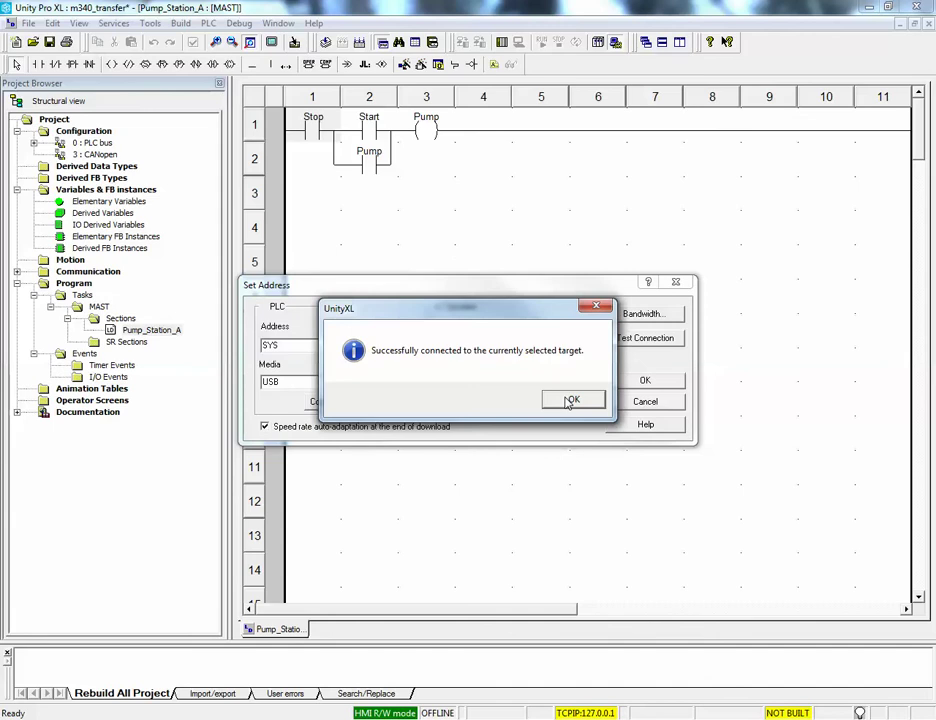
click(570, 401)
click(608, 379)
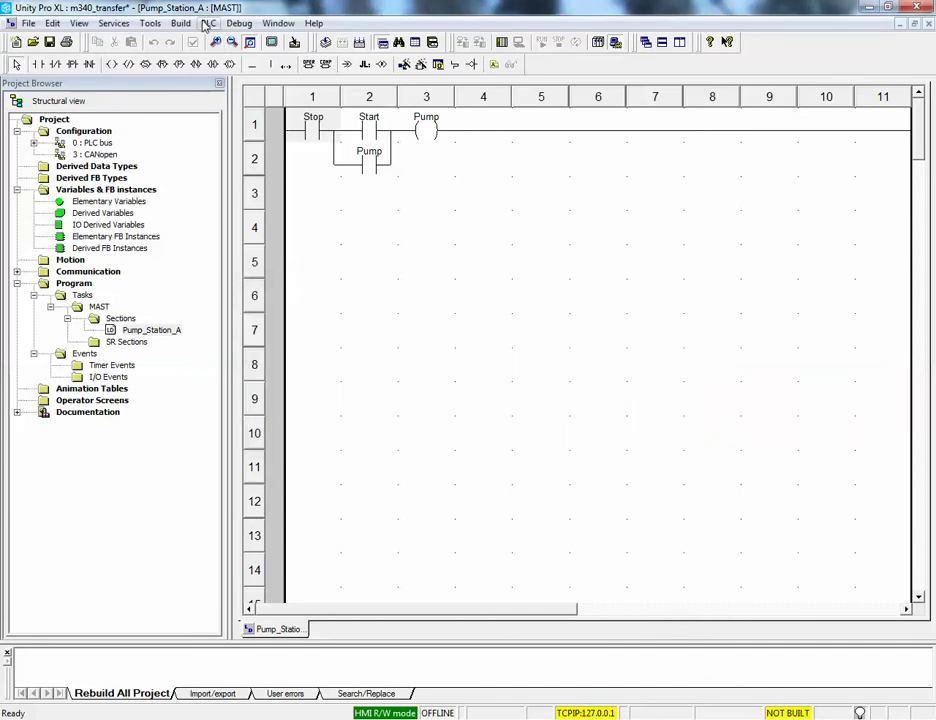
click(206, 24)
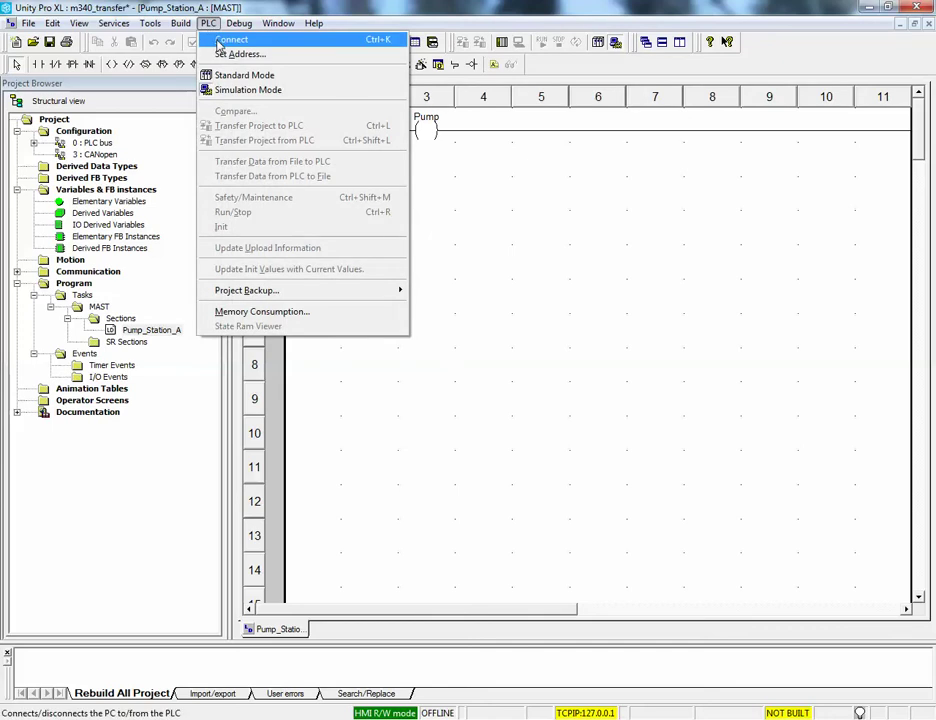
click(218, 40)
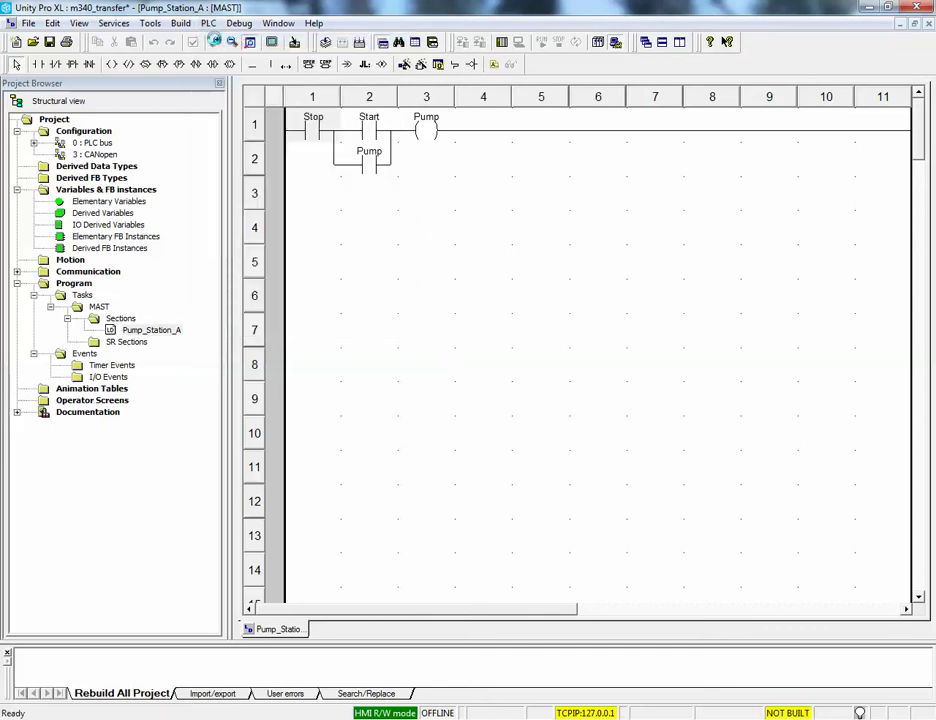
Rebuild the whole project and transfer it to the simulated PLC with PLC Run after Transfer enabled, confirming the stop of the existing project.
click(208, 23)
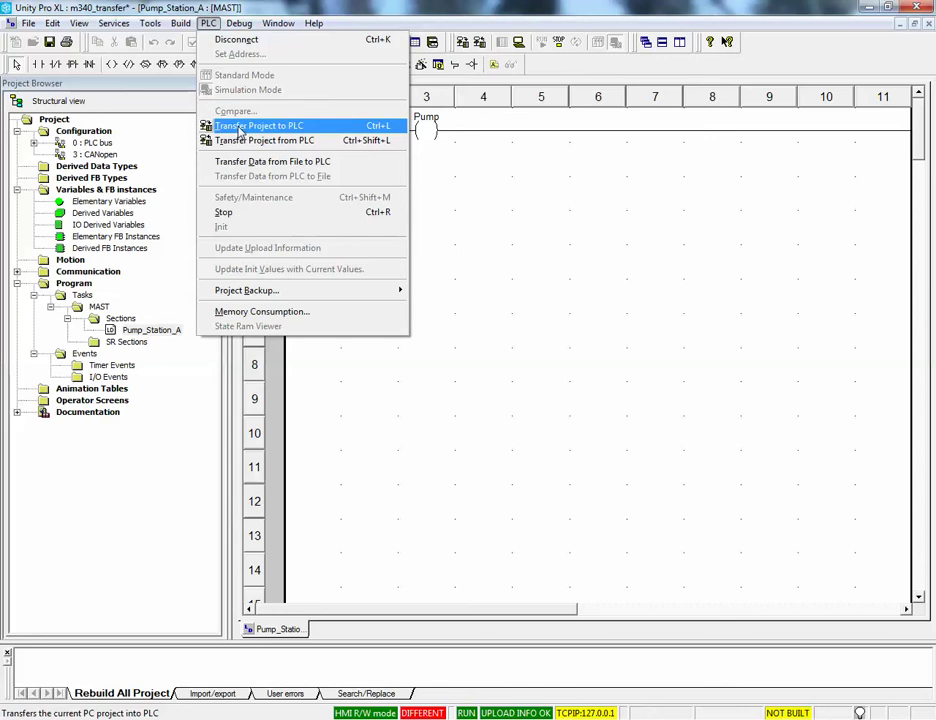
click(240, 127)
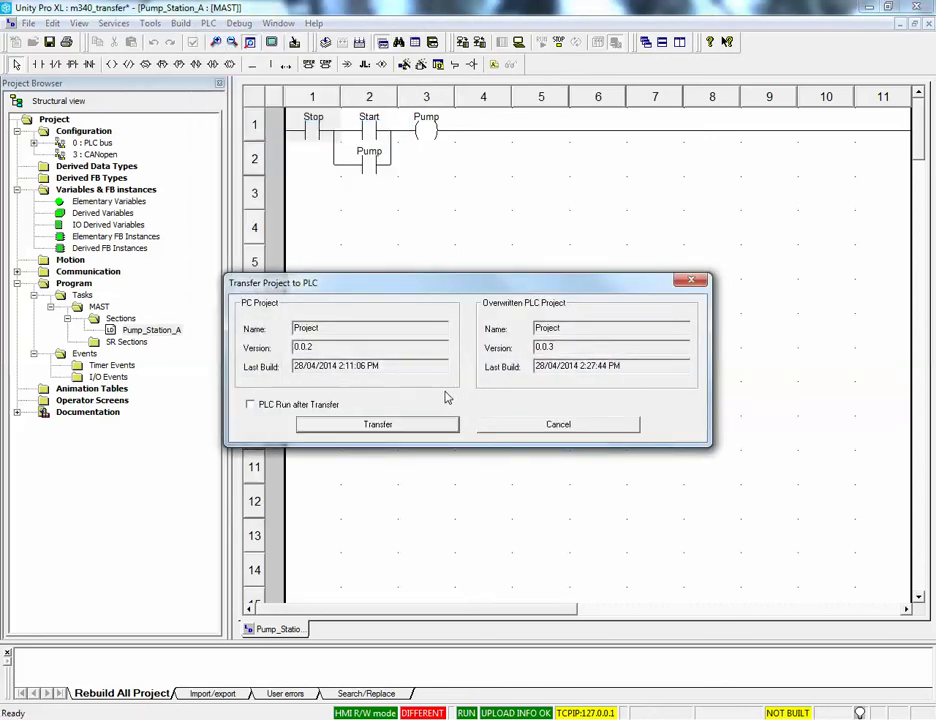
click(291, 408)
click(339, 428)
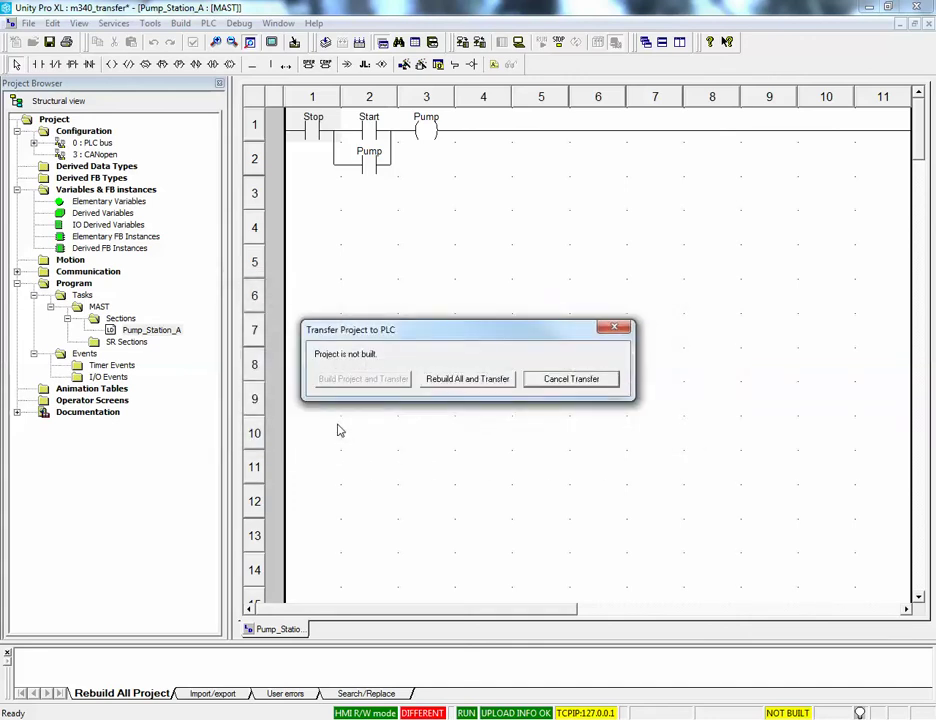
click(449, 380)
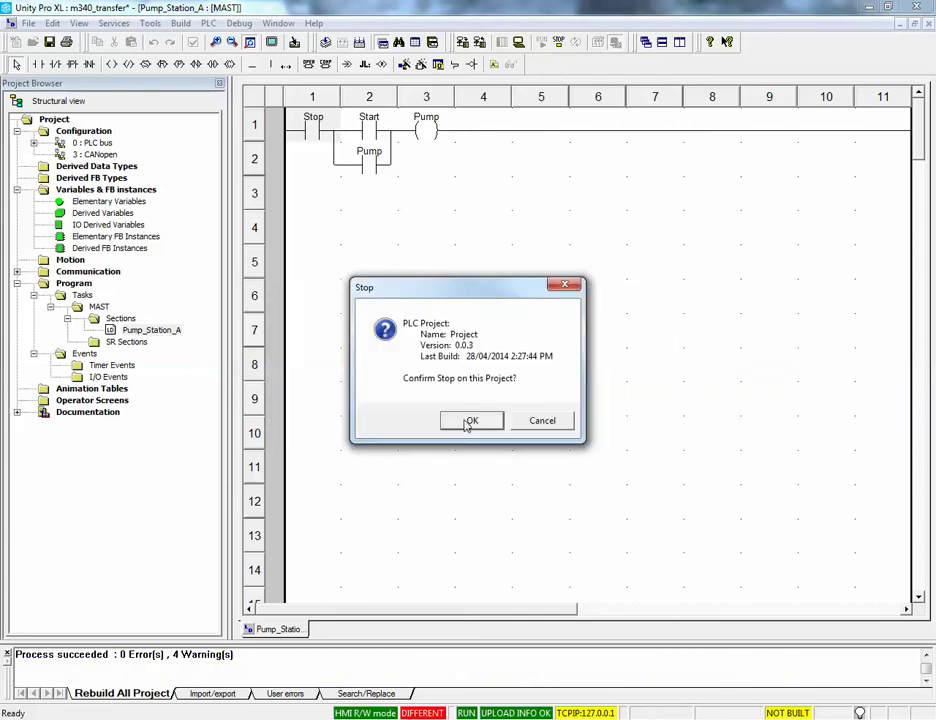
click(469, 421)
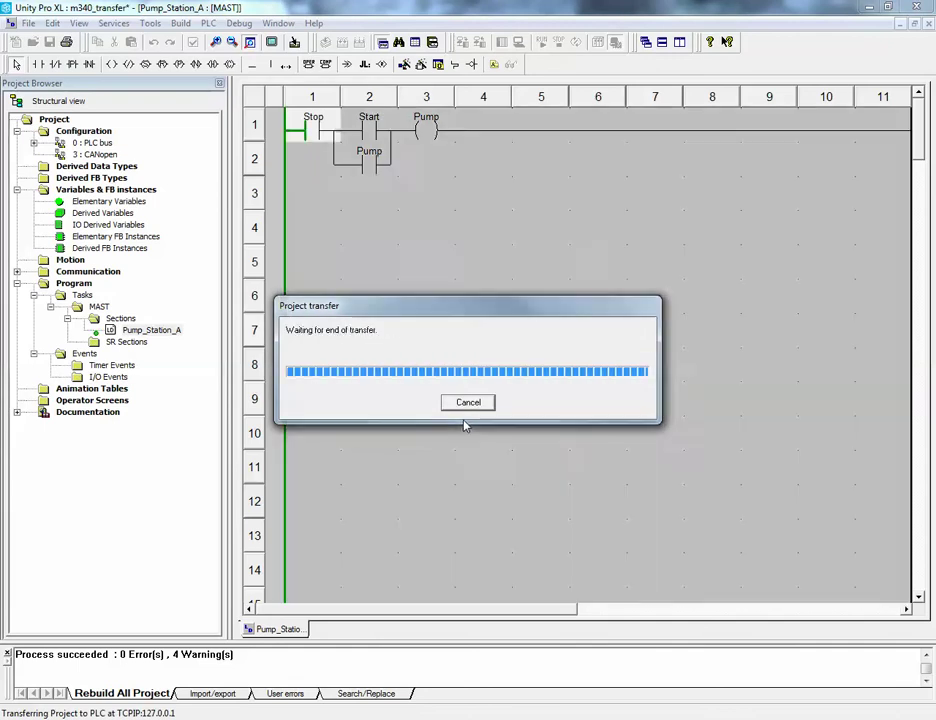
click(469, 421)
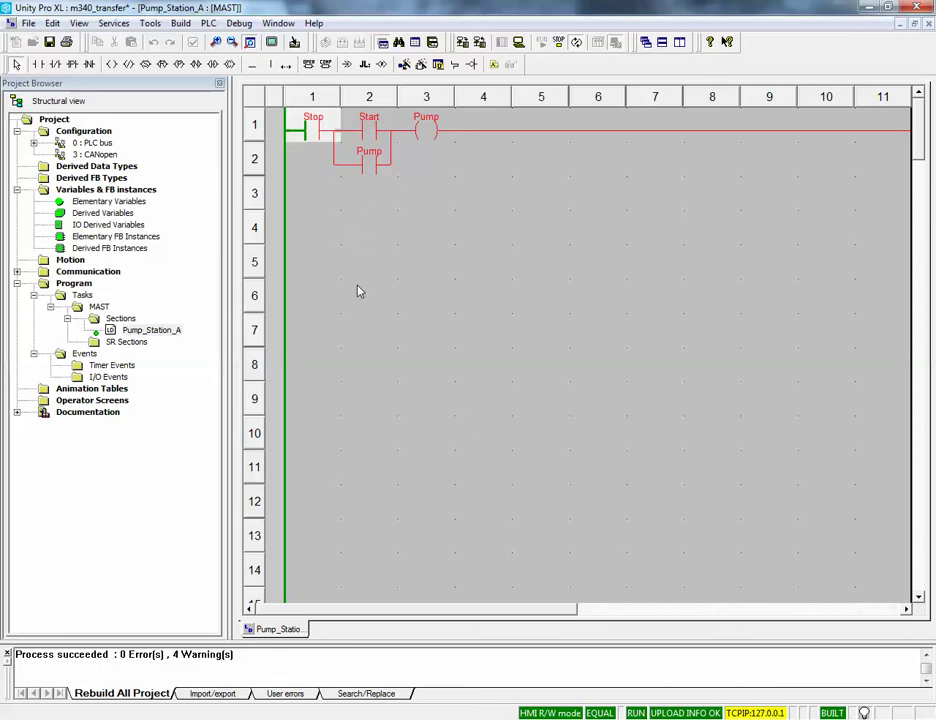
Create a new animation table with the default name Table.
right_click(100, 390)
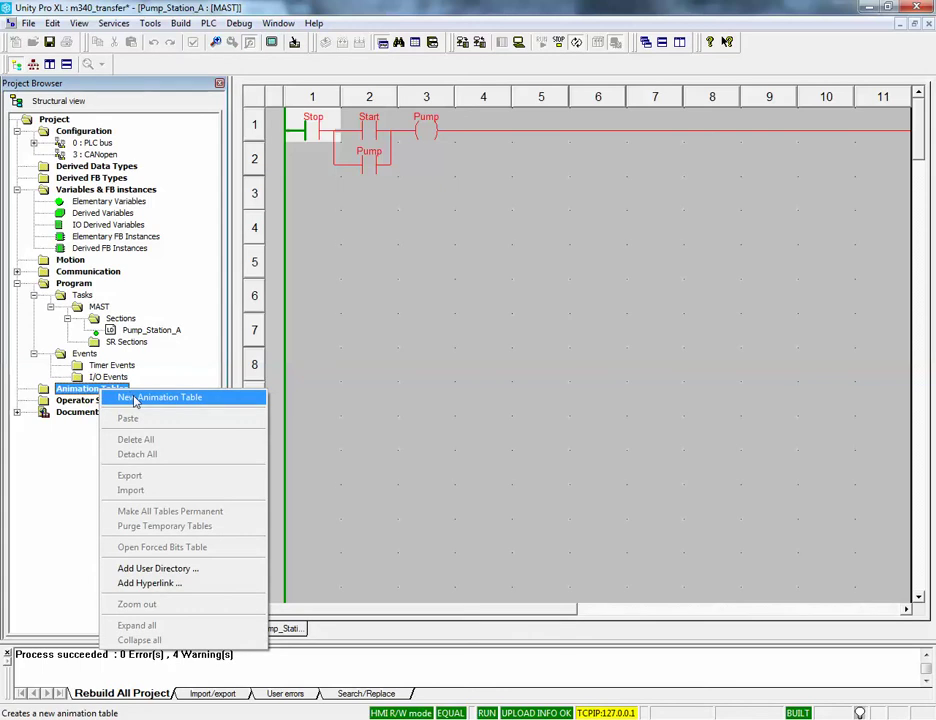
click(134, 399)
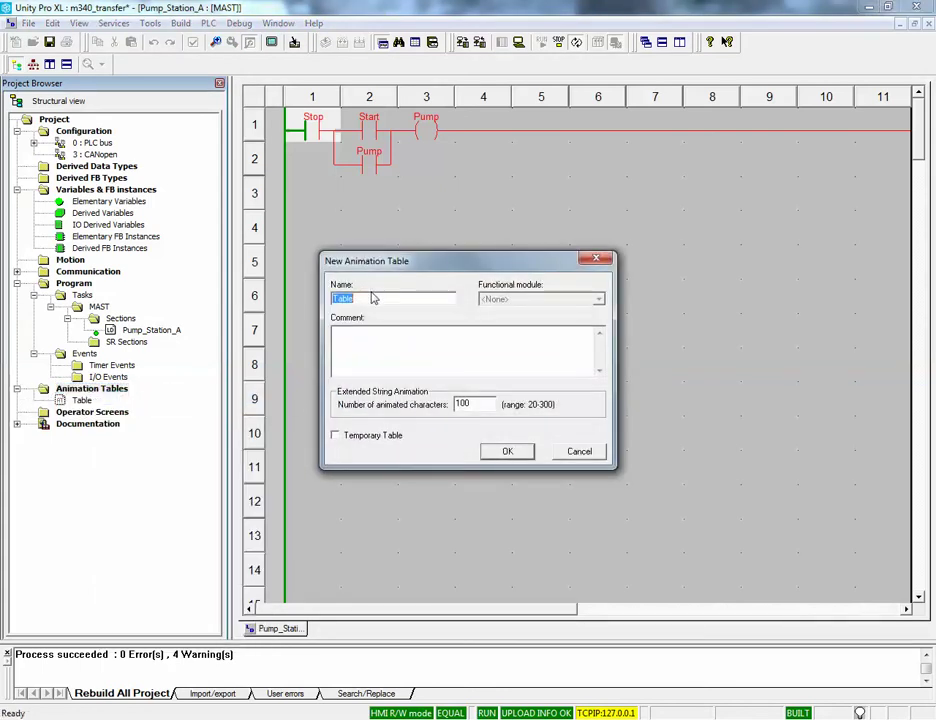
click(506, 453)
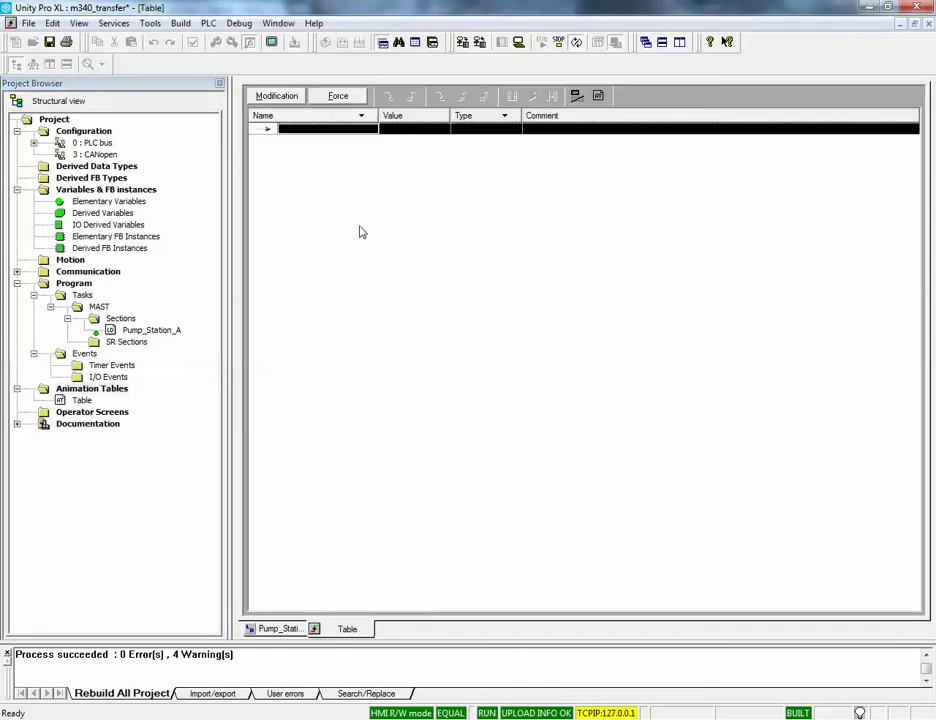
Add the Pump, Start and Stop variables to the animation table and tile the table and ladder section windows horizontally.
click(360, 131)
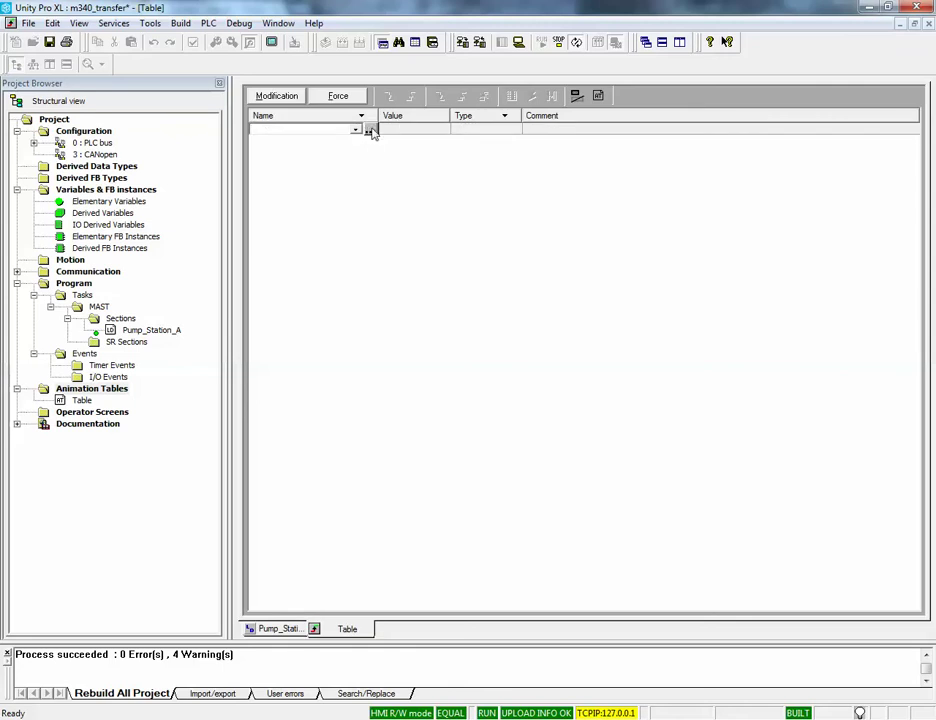
click(370, 131)
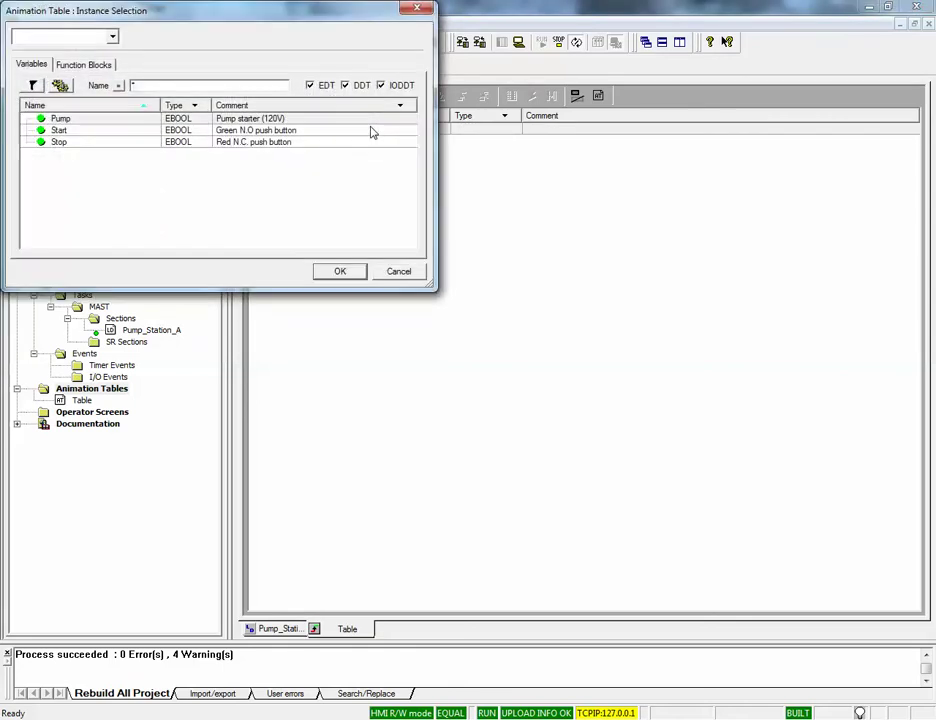
click(109, 121)
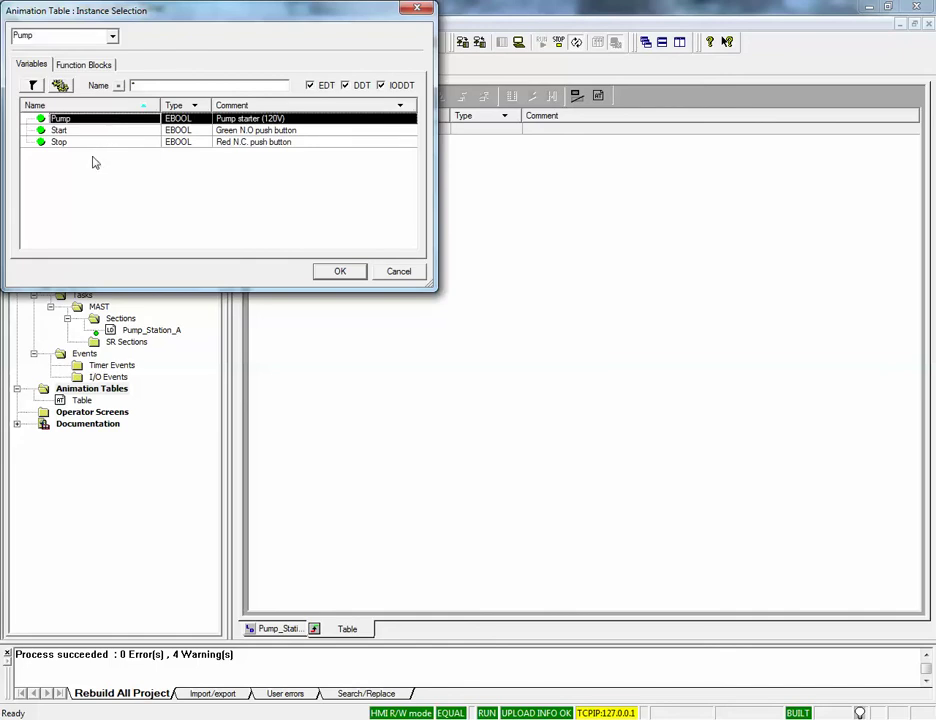
shift+click(106, 144)
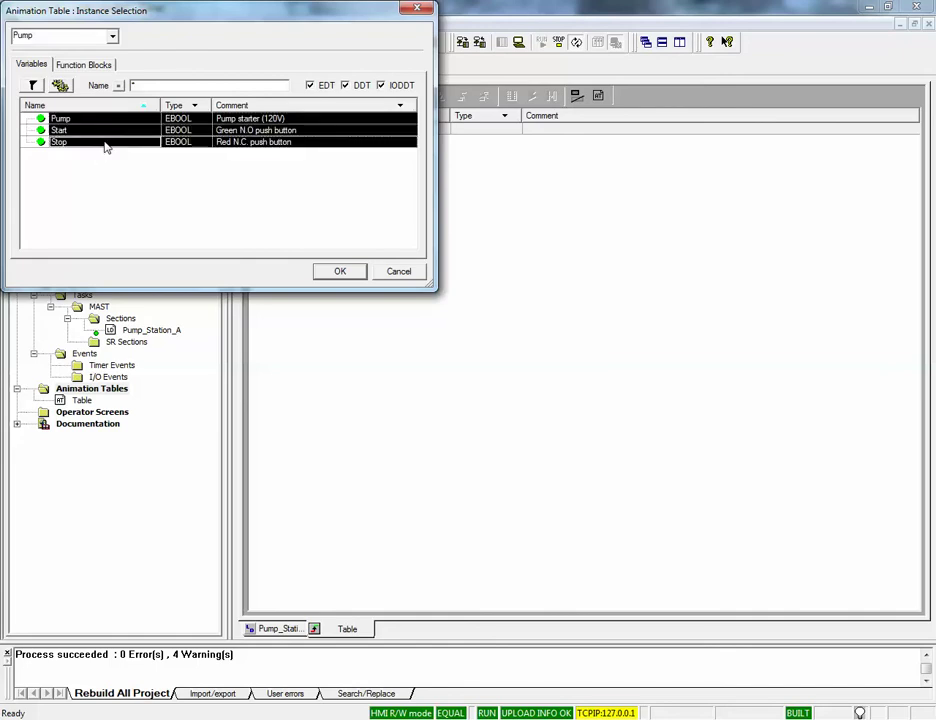
click(339, 272)
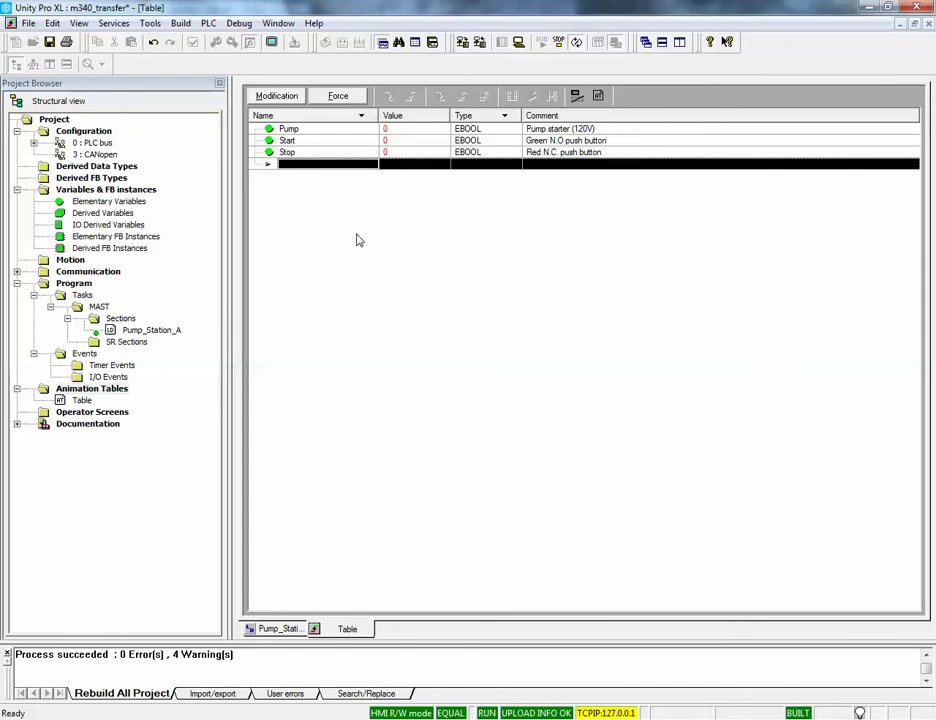
right_click(338, 630)
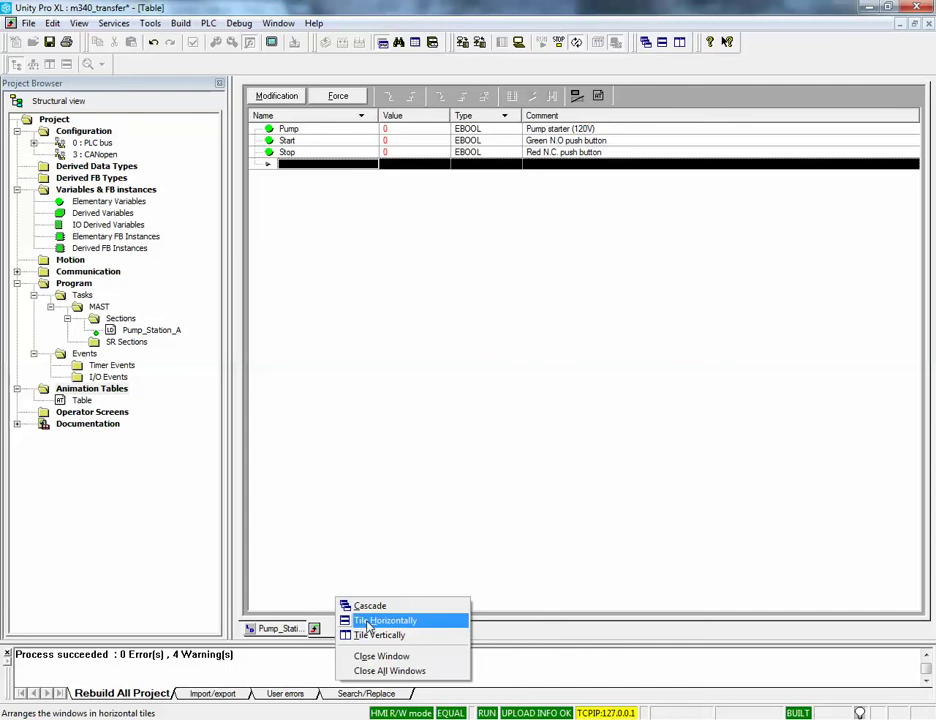
click(369, 621)
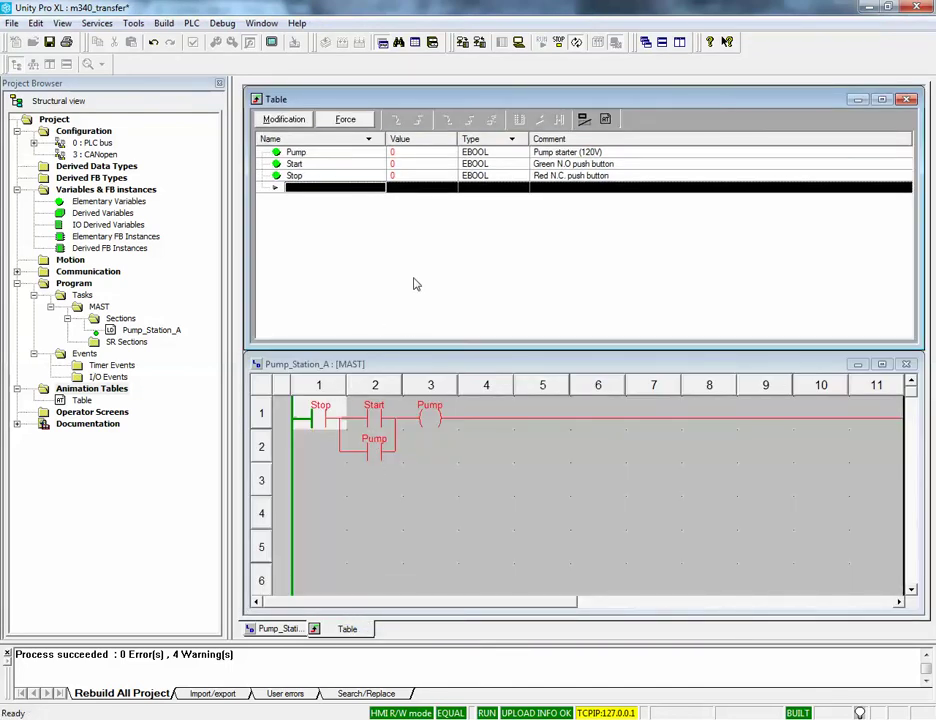
Enable forcing in the animation table and force the Stop variable to 1.
click(417, 178)
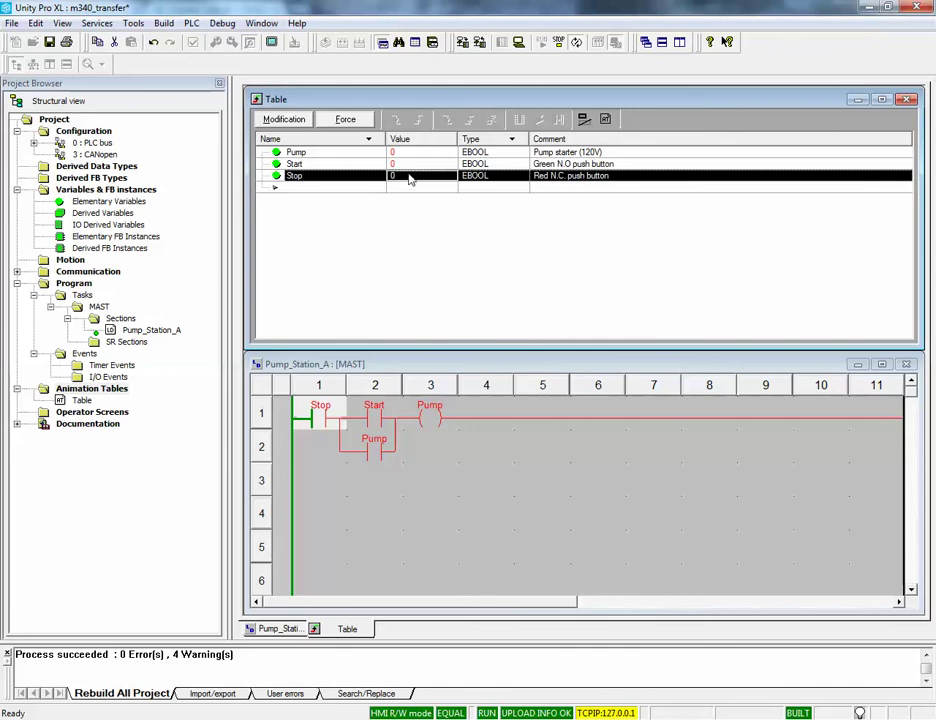
double_click(393, 176)
text(0)
key(Return)
click(362, 121)
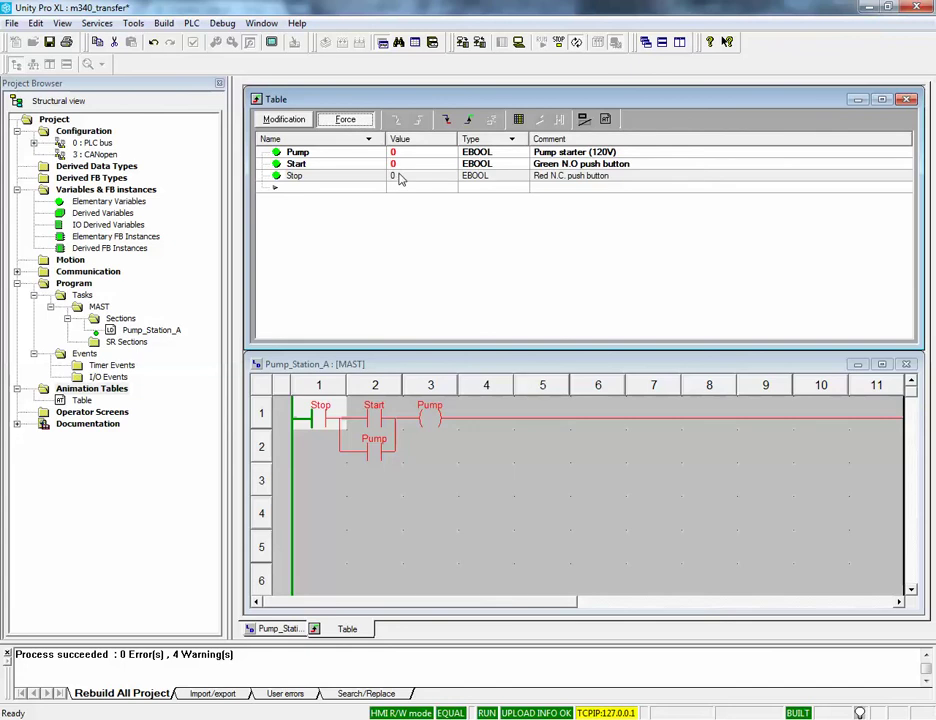
double_click(398, 176)
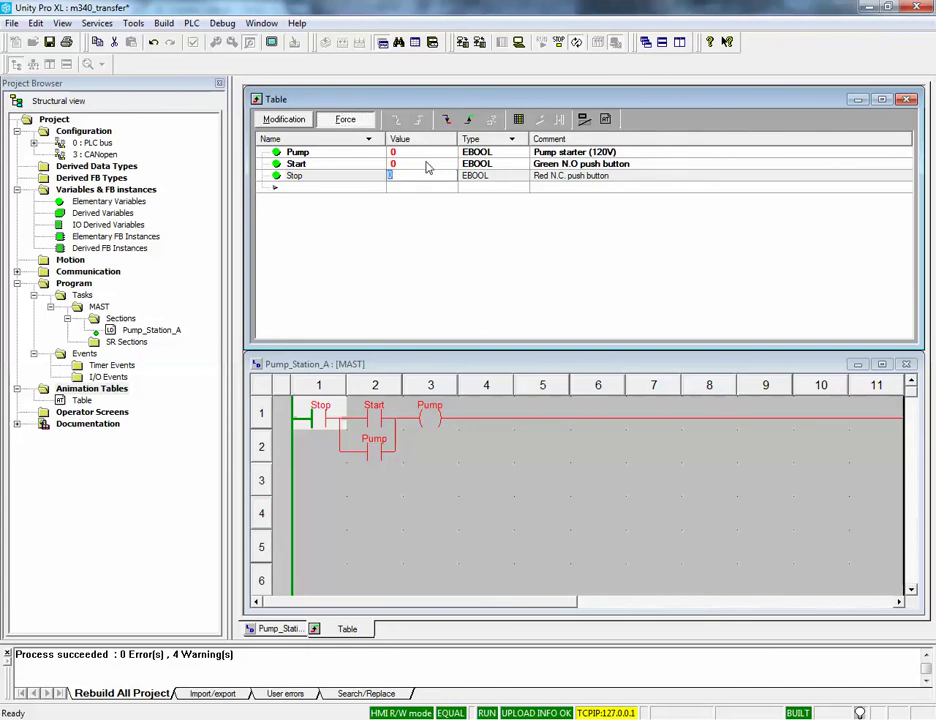
text(1)
key(Return)
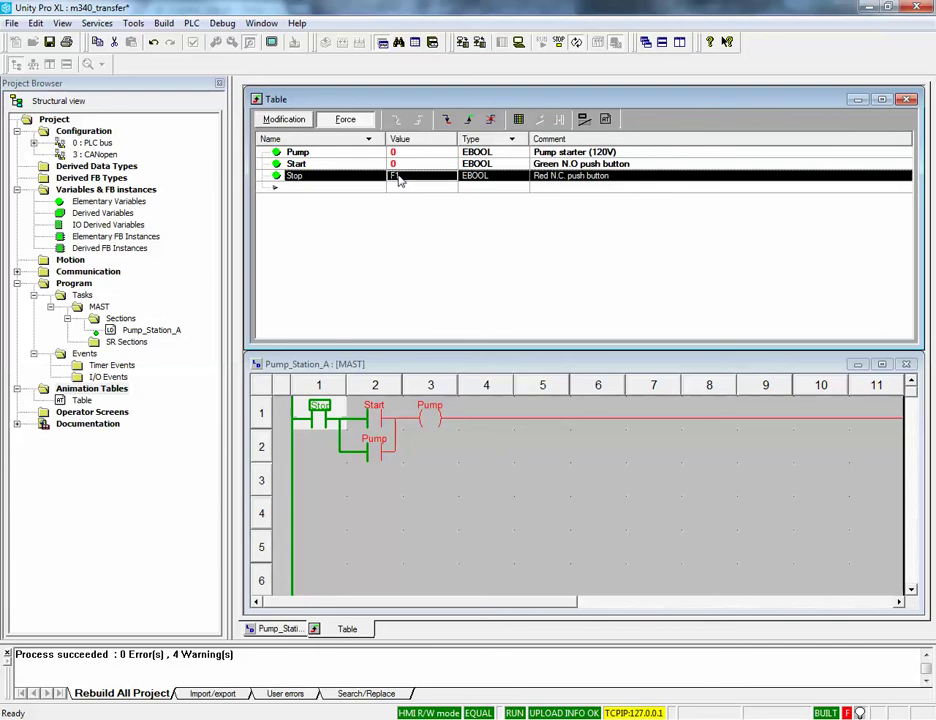
Try the force commands on Stop by forcing it to 0 and back to 1.
click(447, 121)
click(469, 120)
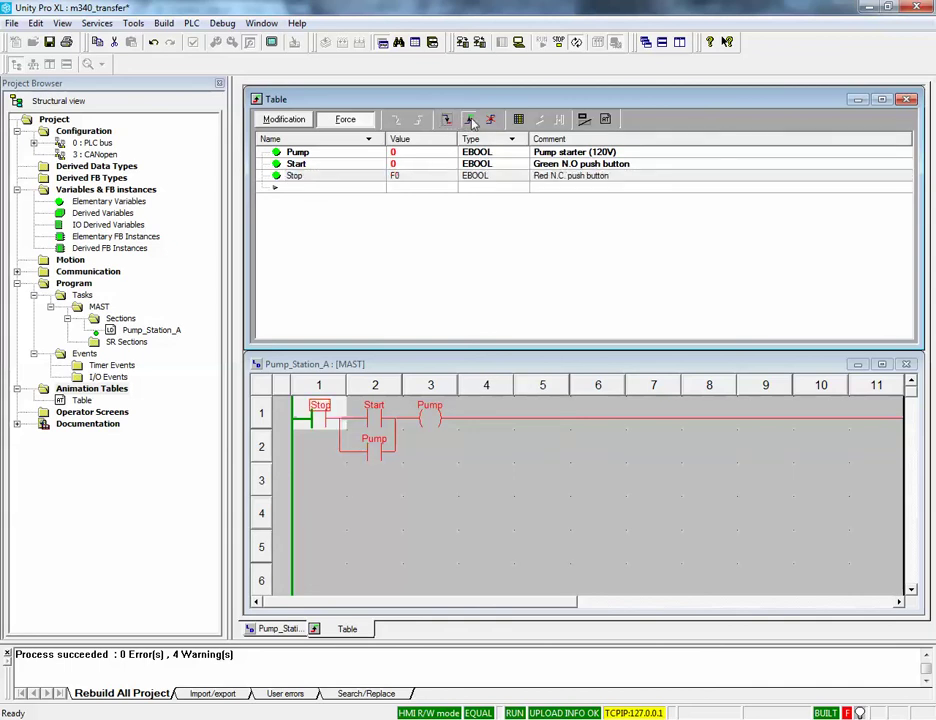
click(447, 120)
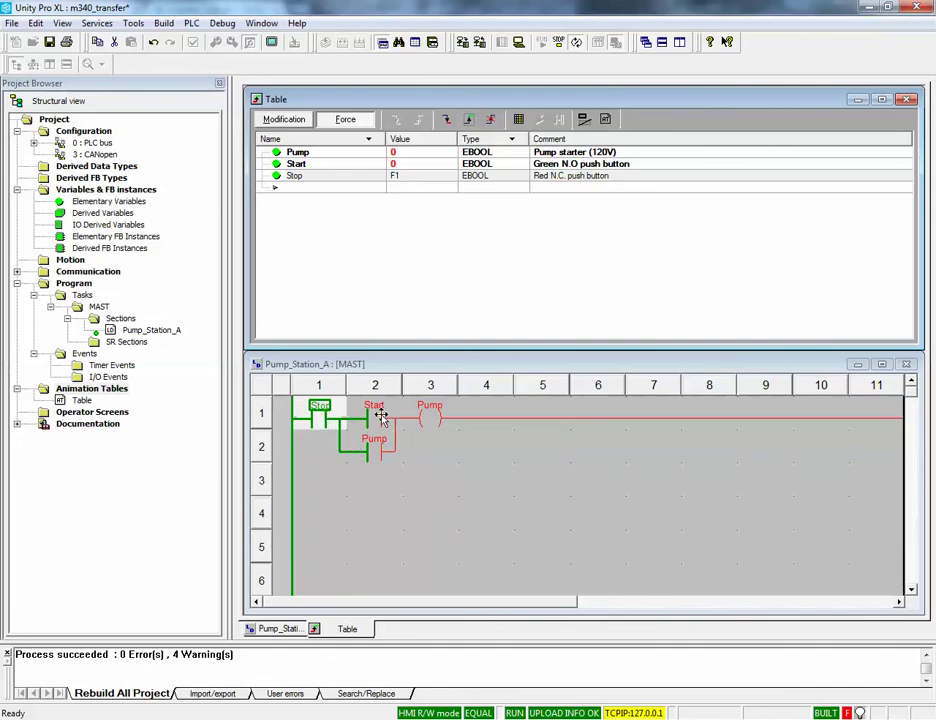
Simulate a press of the start button by forcing the Start variable to 1 and back to 0.
mouse_move(382, 412)
click(411, 168)
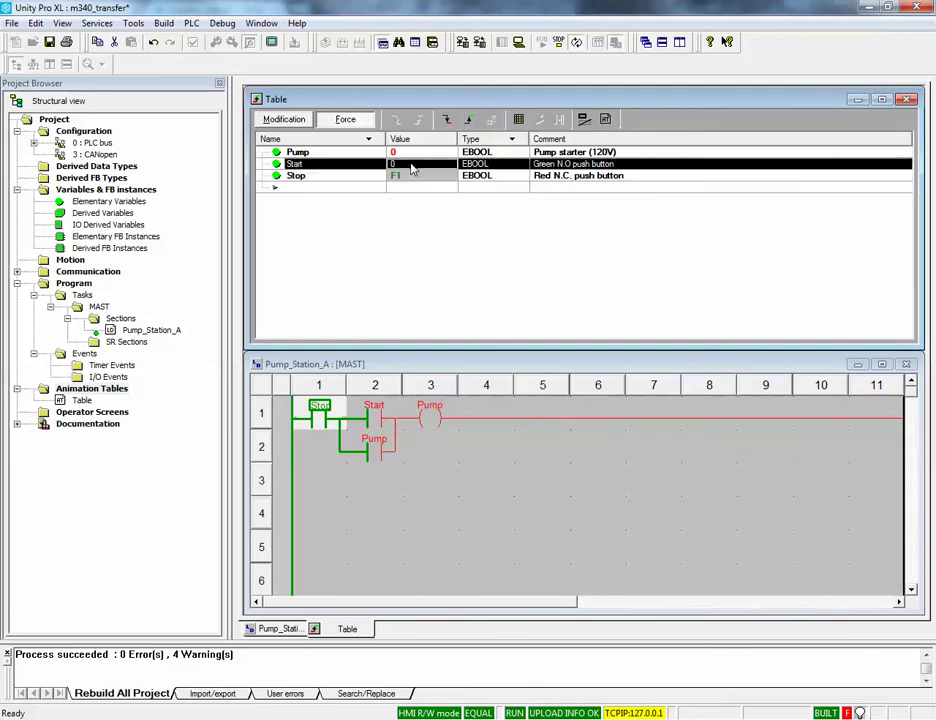
click(468, 120)
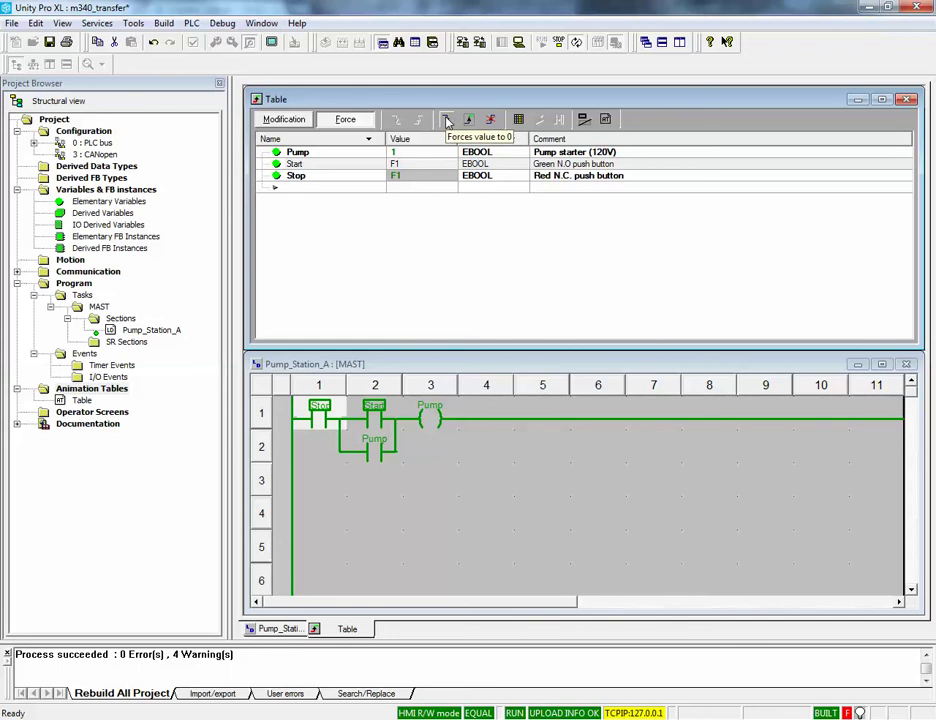
click(447, 121)
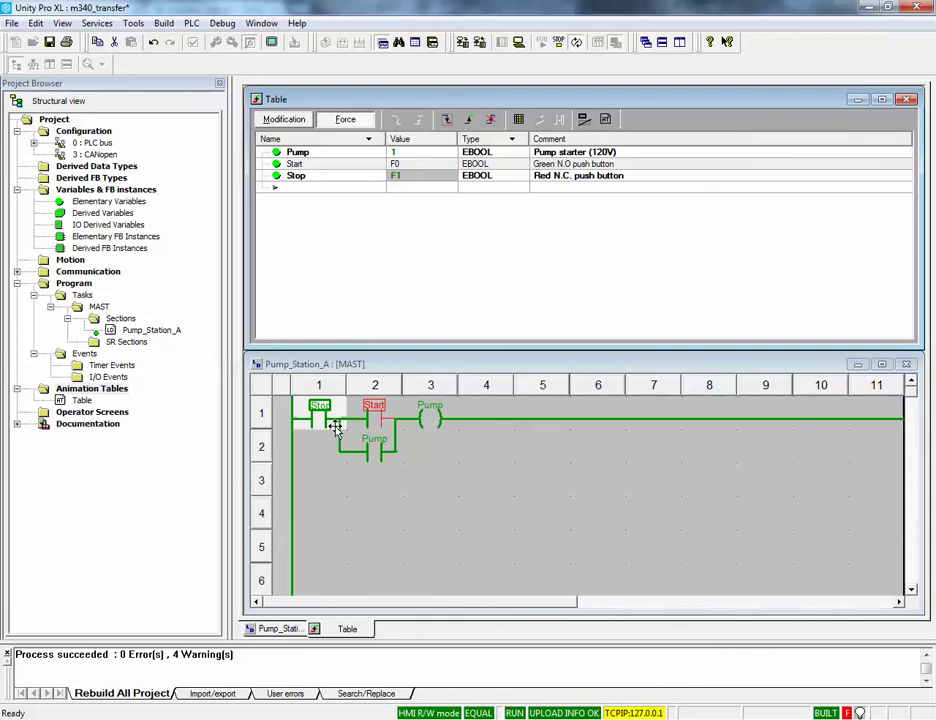
Simulate a press of the stop button by forcing the Stop variable to 0 and back to 1.
click(412, 179)
click(446, 119)
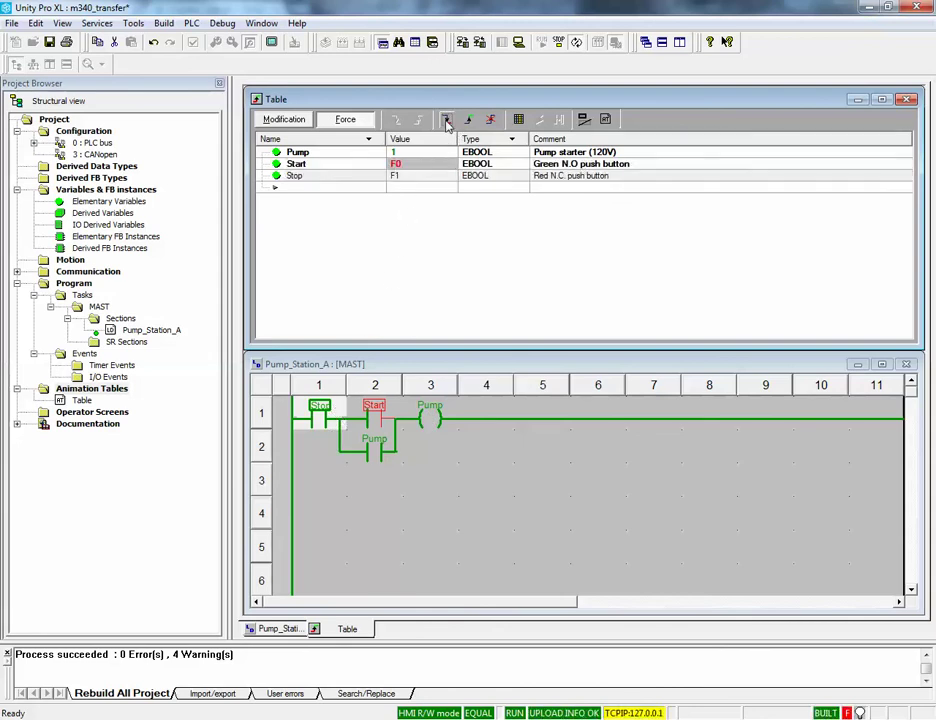
click(470, 121)
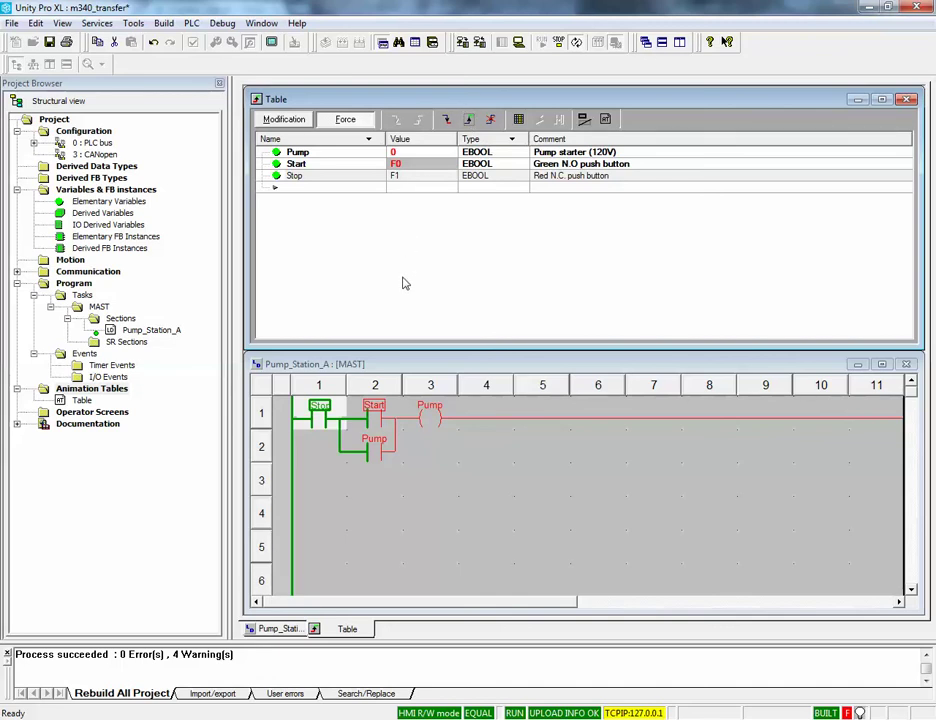
Remove the forcing from the Stop and Start variables in the animation table.
click(394, 175)
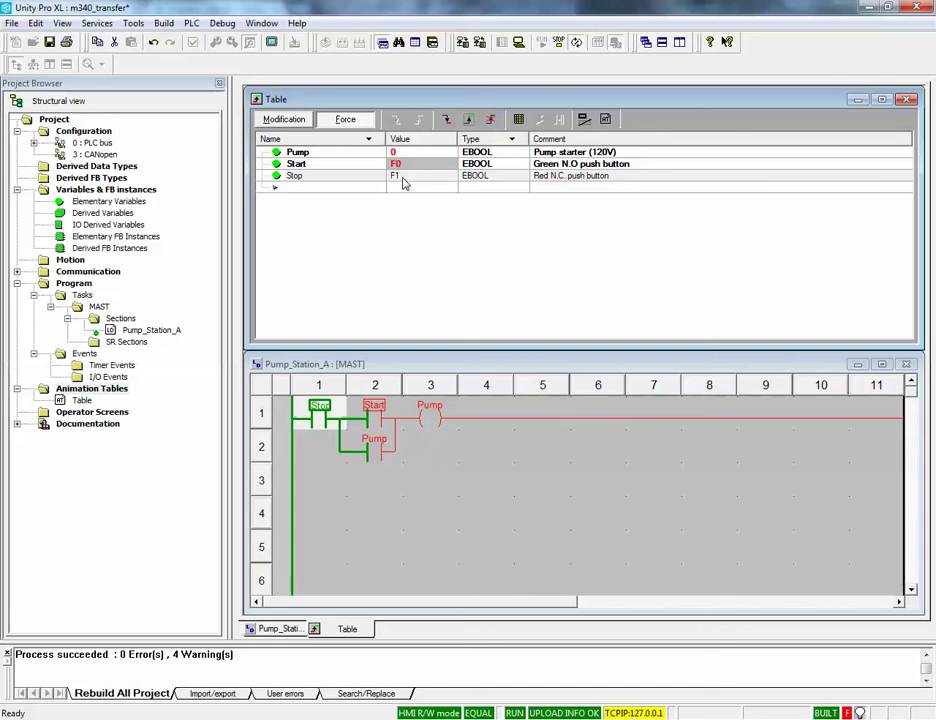
click(491, 120)
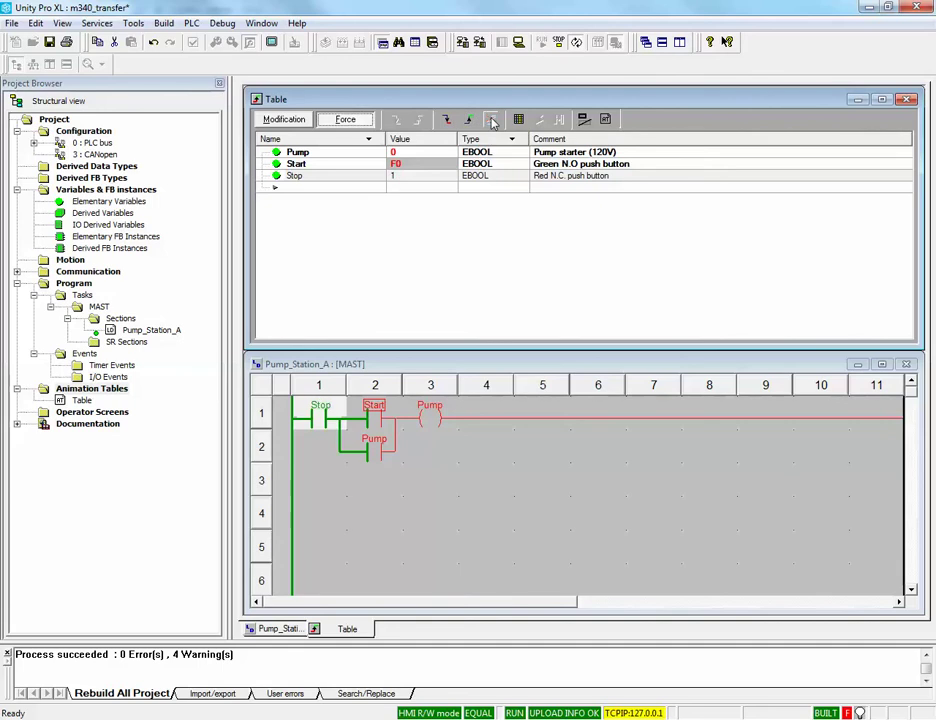
click(432, 165)
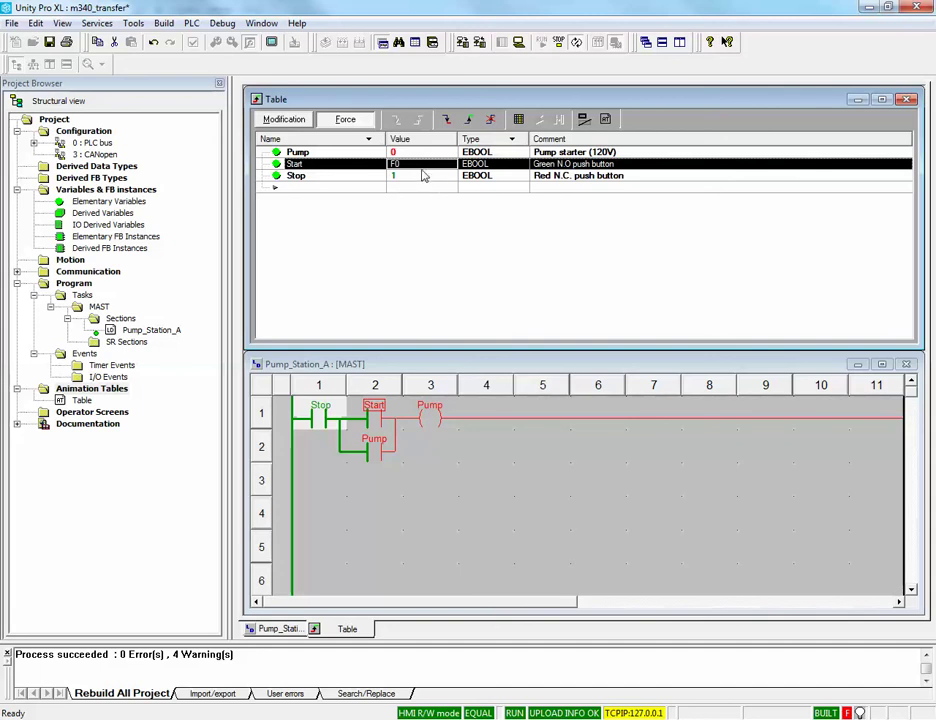
click(491, 120)
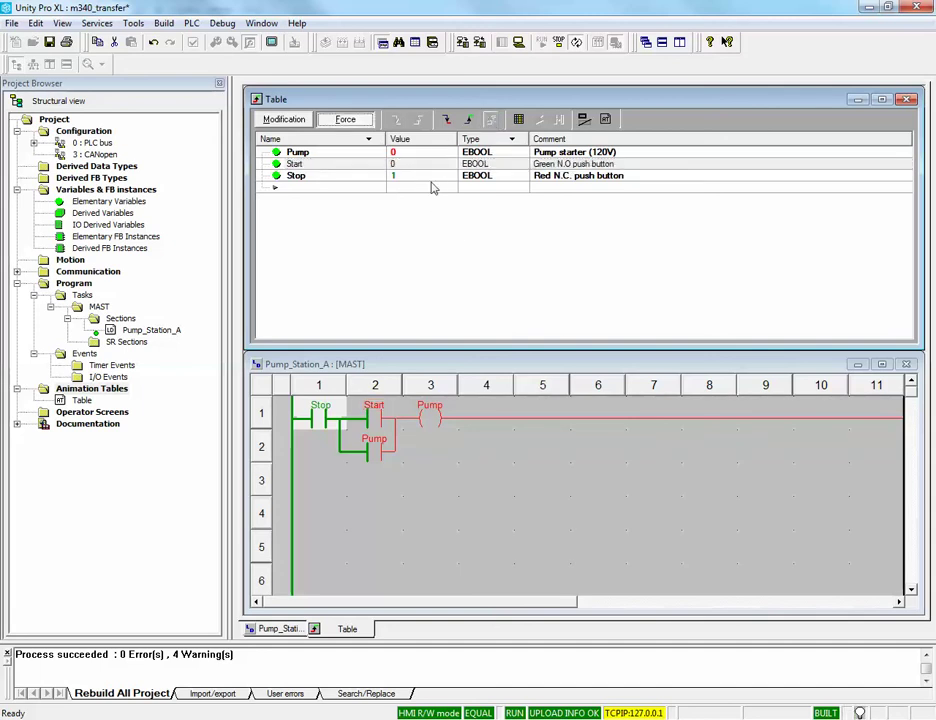